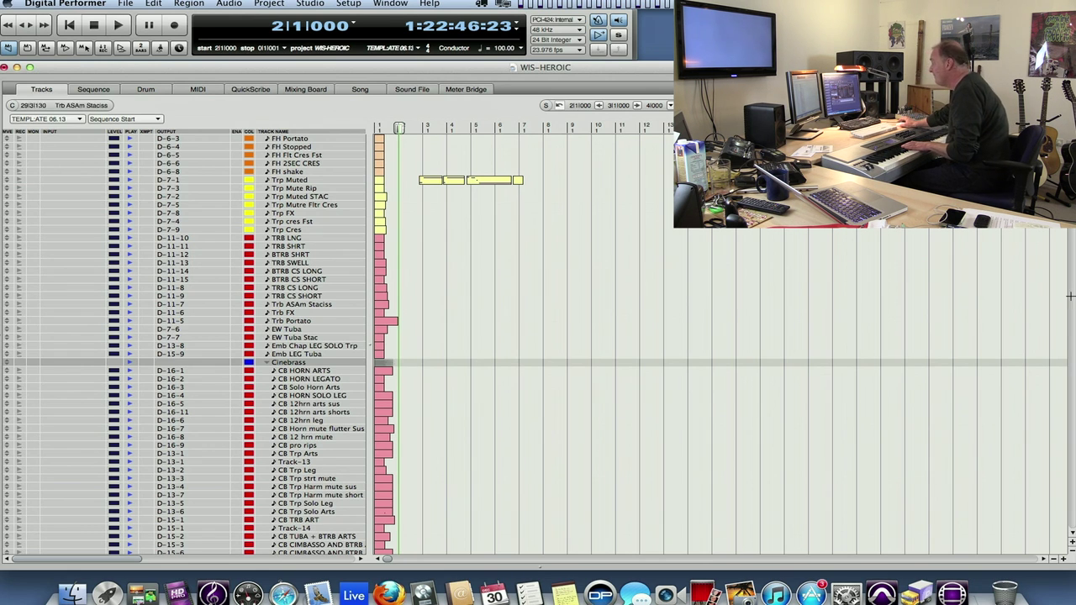
# Look through the track list from the brass past the percussion, harp and choir tracks to the strings, and return to the harp tracks
pyautogui.press('Down')
pyautogui.press('Down')
pyautogui.press('Down')
pyautogui.press('Down')
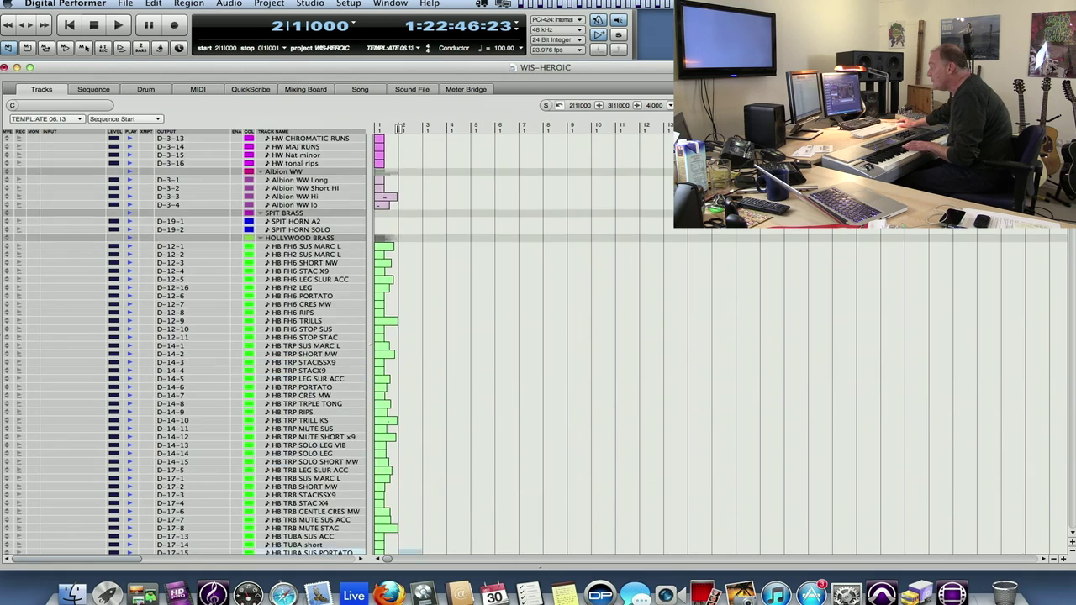
pyautogui.press('Down')
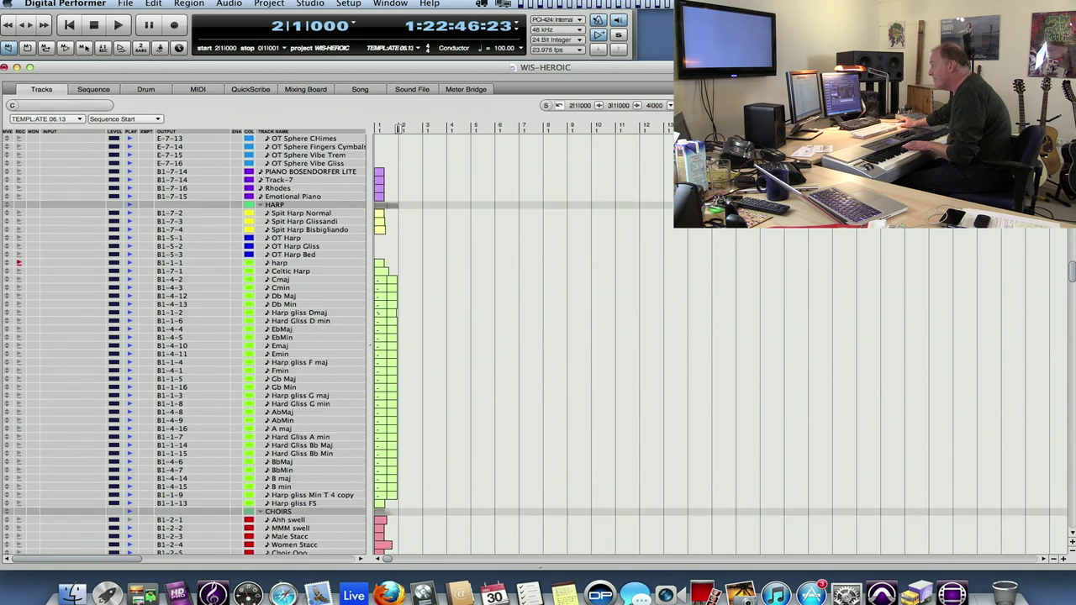
pyautogui.press('Down')
pyautogui.press('Down')
pyautogui.press('Down')
pyautogui.press('Down')
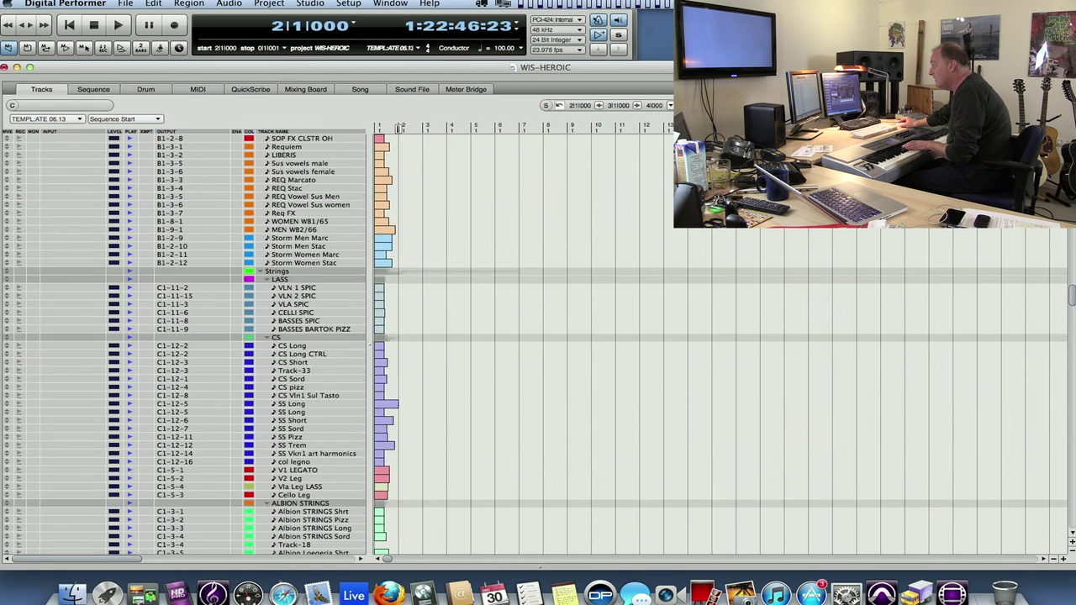
pyautogui.press('Up')
pyautogui.press('Up')
pyautogui.press('Up')
pyautogui.press('Up')
pyautogui.press('Up')
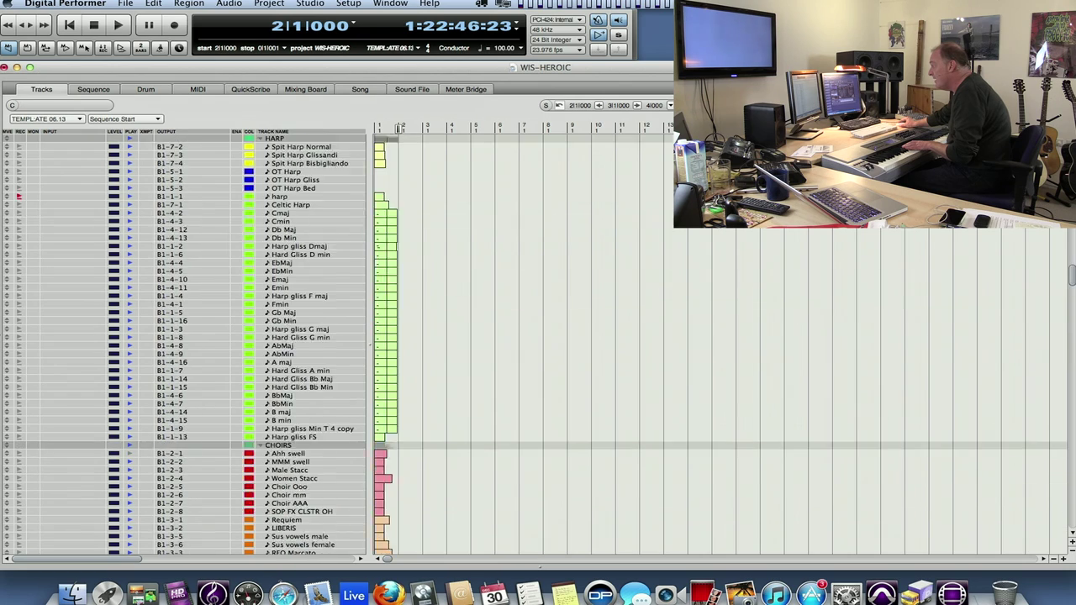
# Record a timpani part on the Timp Cres Long SAM track in the ORCH PERC folder, from measure 2 to about measure 8
pyautogui.press('Up')
pyautogui.press('Up')
pyautogui.press('Up')
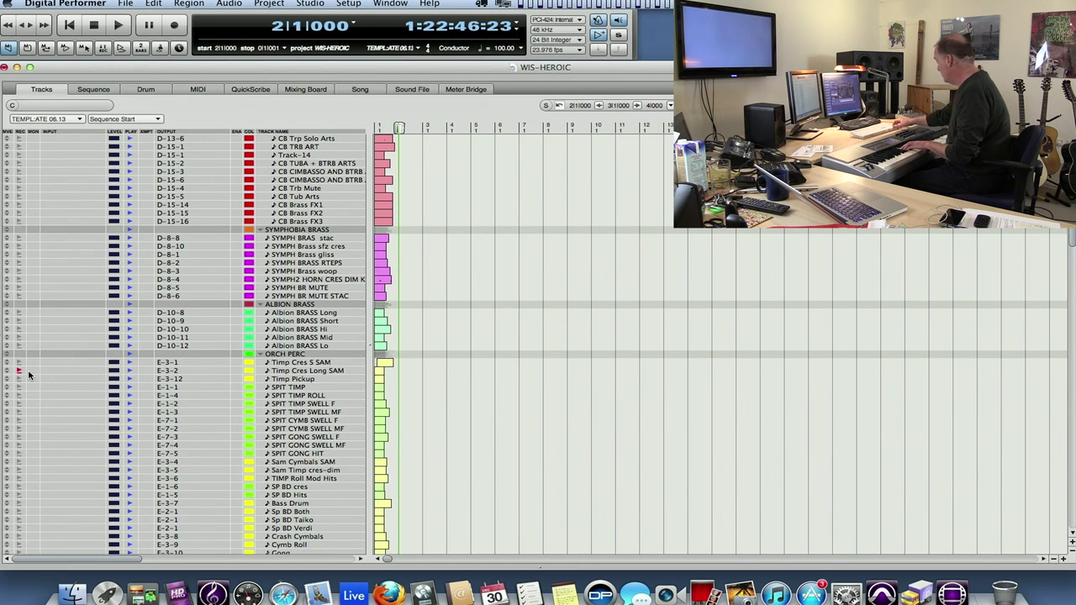
pyautogui.press('space')
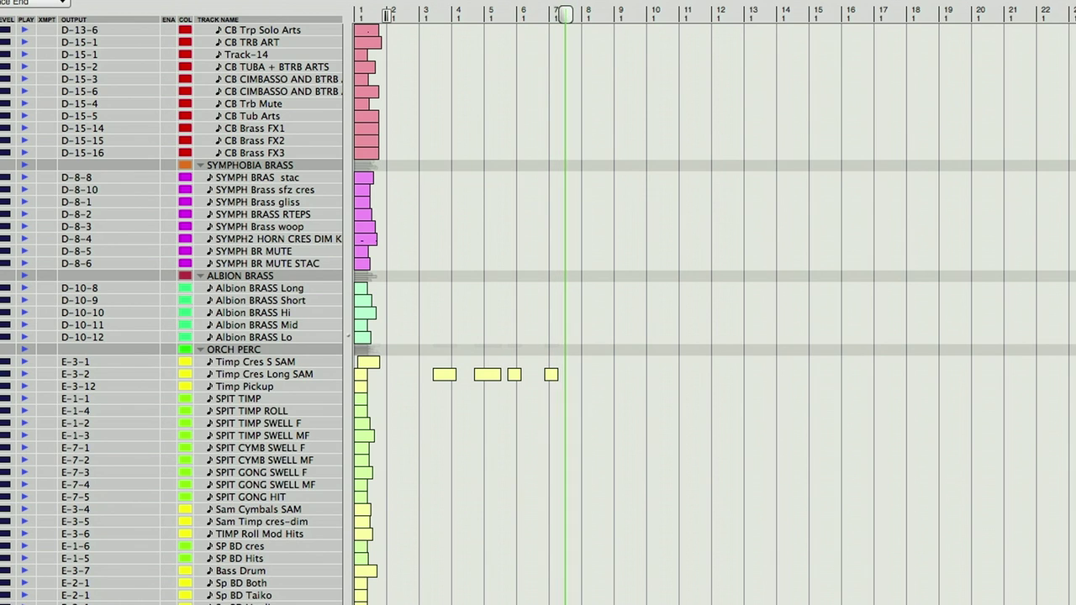
pyautogui.press('space')
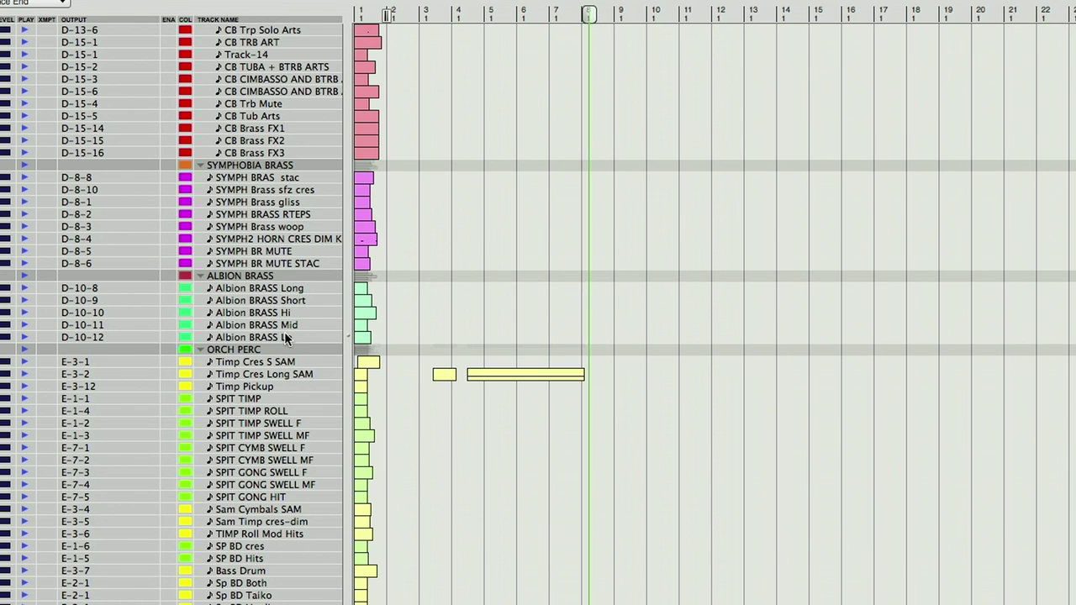
# Shift the longer recorded region on the Timp Cres Long SAM track later by 3 beats
pyautogui.click(477, 379)
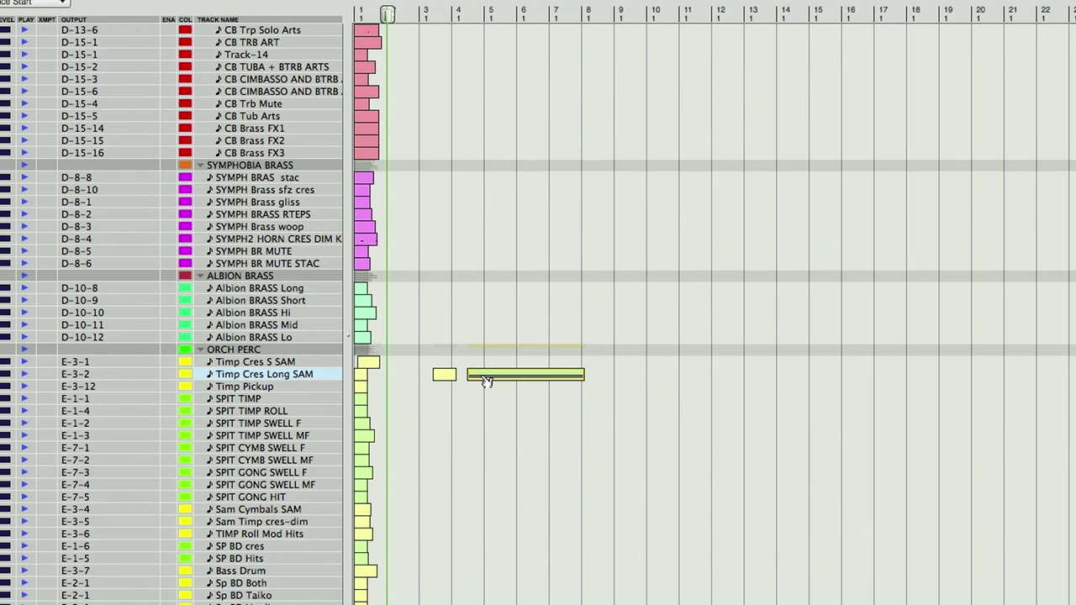
pyautogui.hotkey('alt', 'h')
pyautogui.write('3')
pyautogui.press('Return')
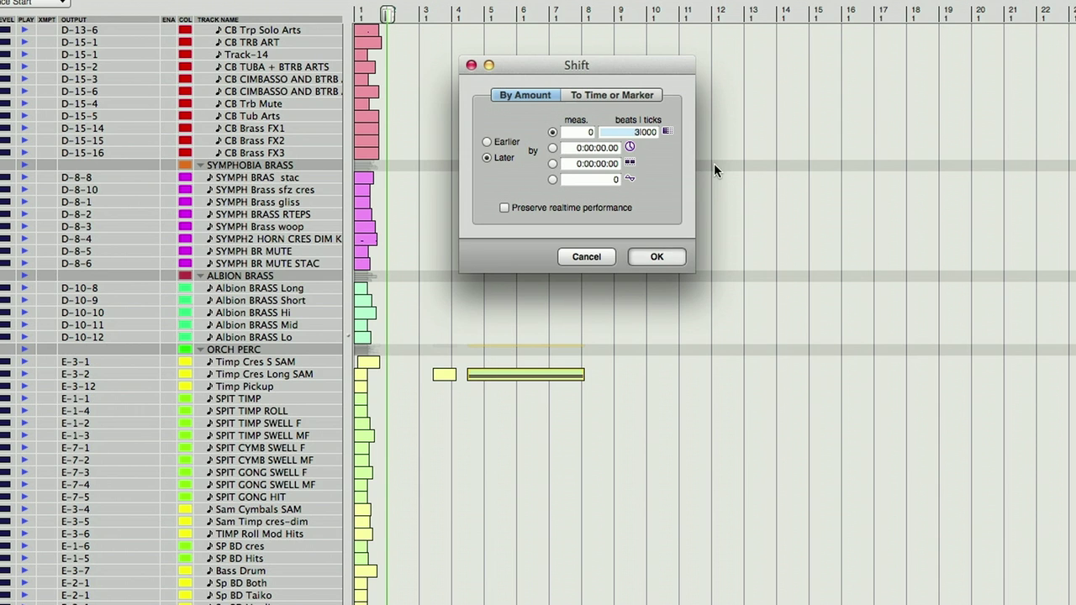
# Record a part on the Gong track in the ORCH PERC folder, starting playback from measure 5
pyautogui.click(481, 8)
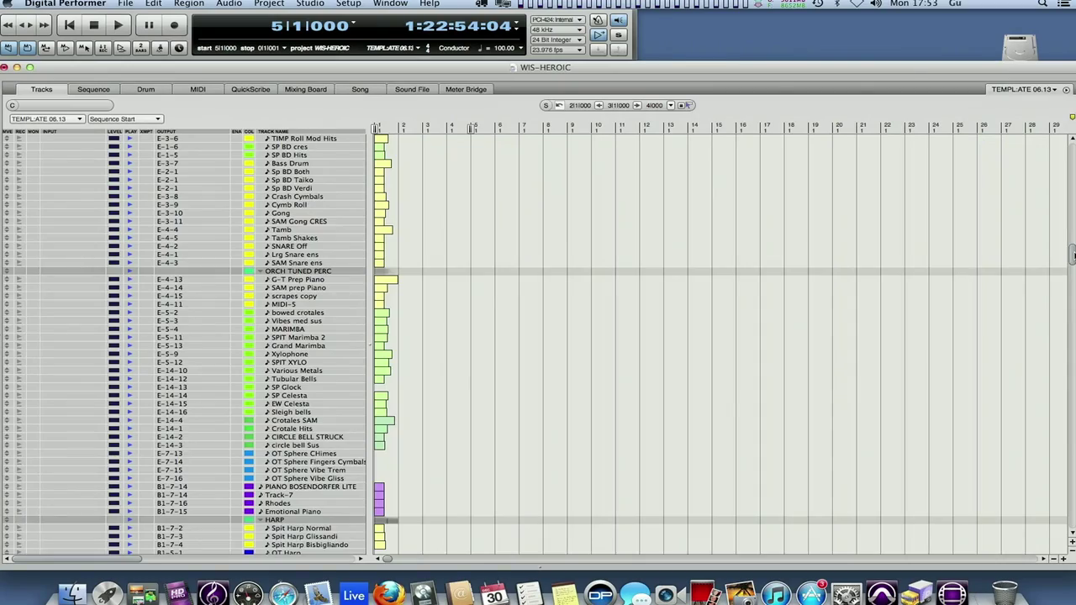
pyautogui.scroll(5, 538, 336)
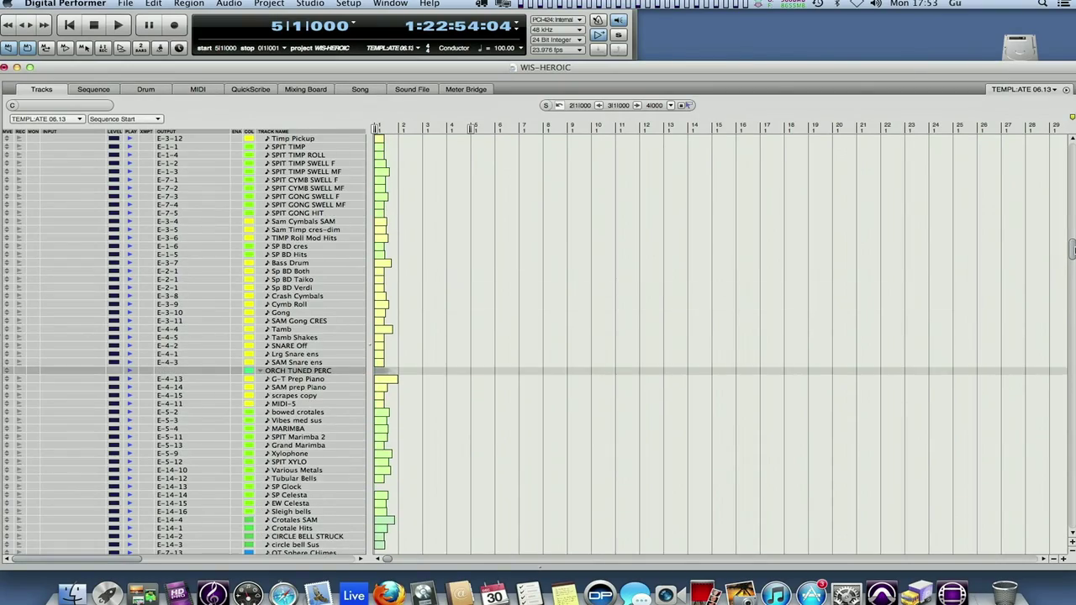
pyautogui.scroll(-1, 538, 336)
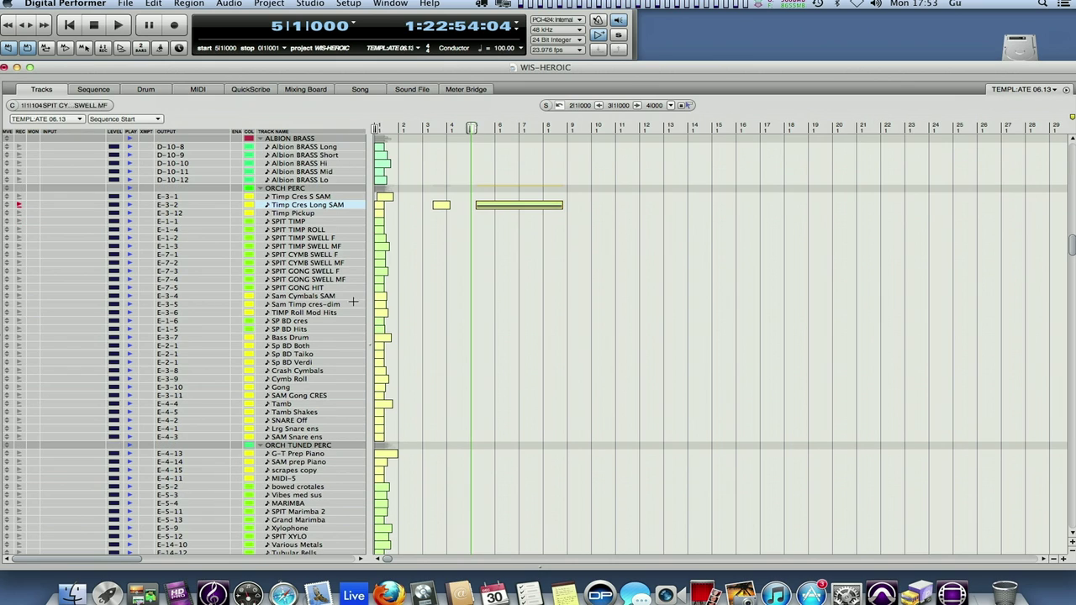
pyautogui.click(303, 386)
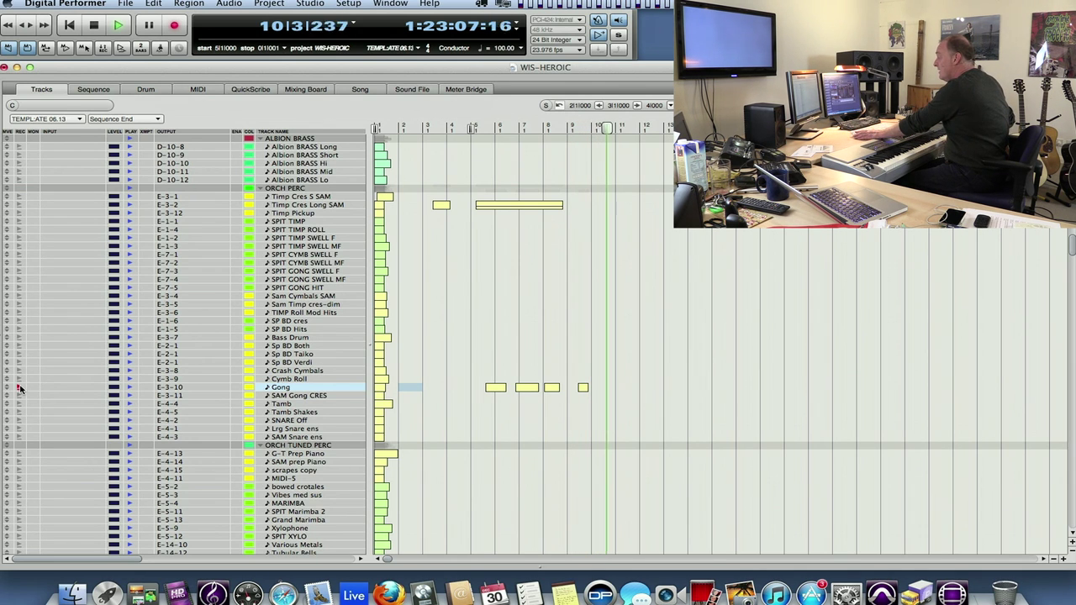
pyautogui.press('space')
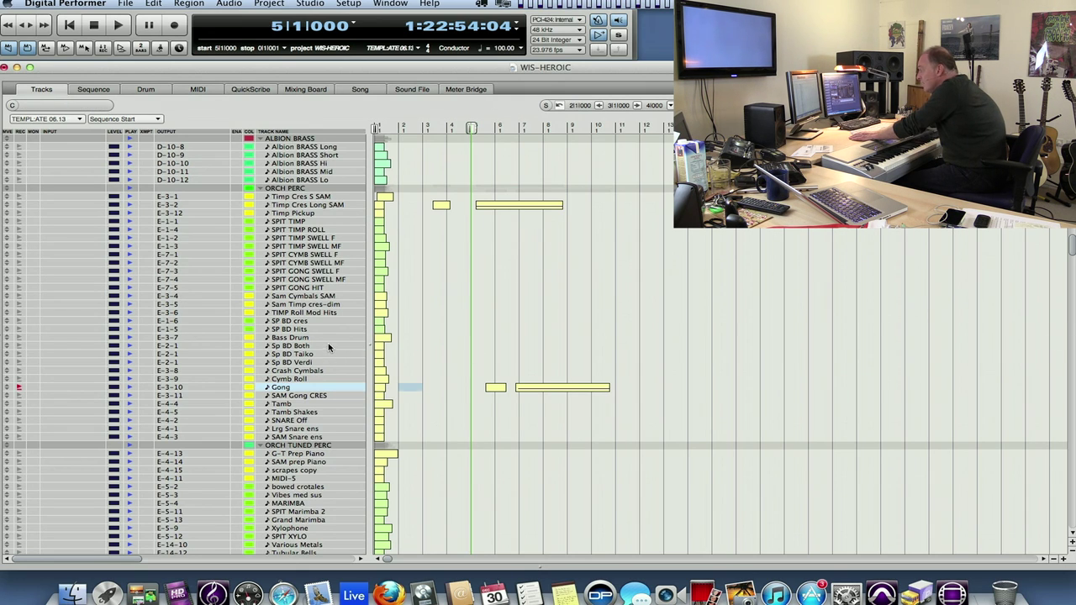
# Record-enable the Sp BD Both track and record a bass drum part from measure 5
pyautogui.click(19, 347)
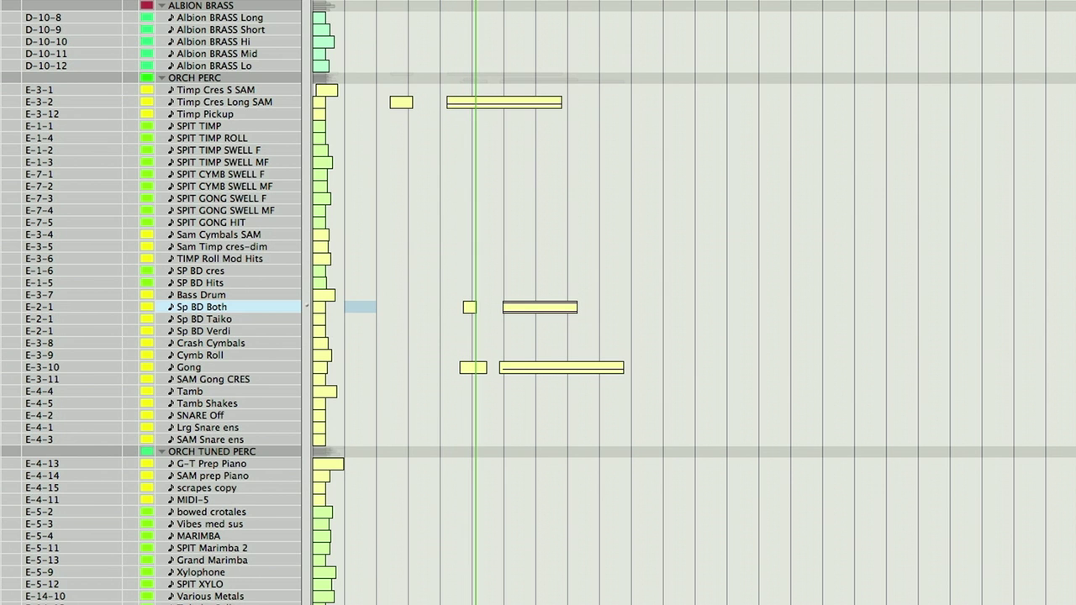
# Look through the tracks below the percussion down to the EWQL, Symphobia and tremolo string folders
pyautogui.scroll(-20, 538, 302)
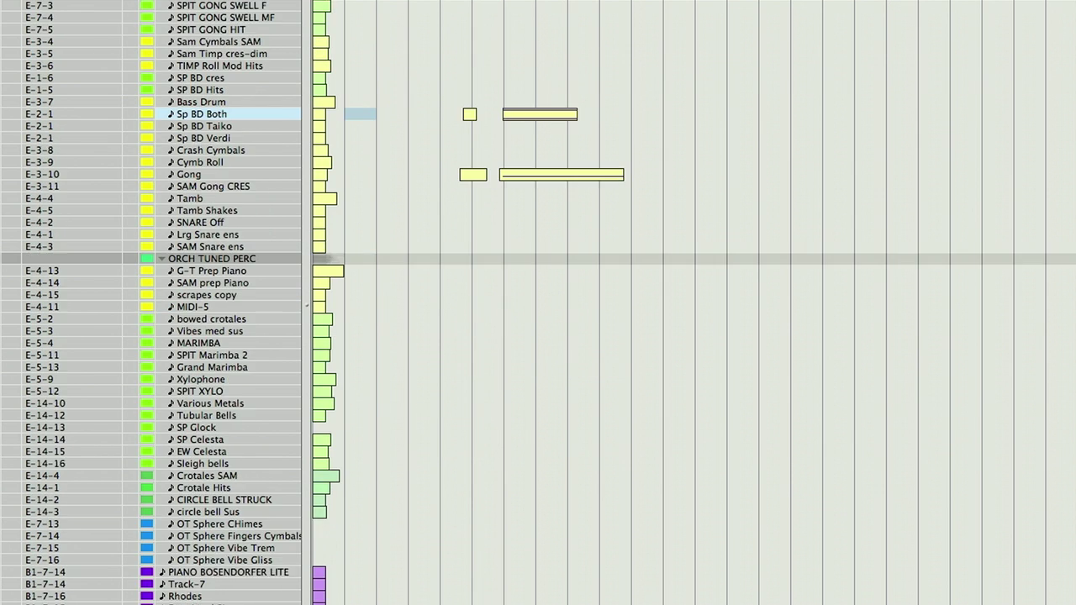
pyautogui.scroll(-20, 538, 303)
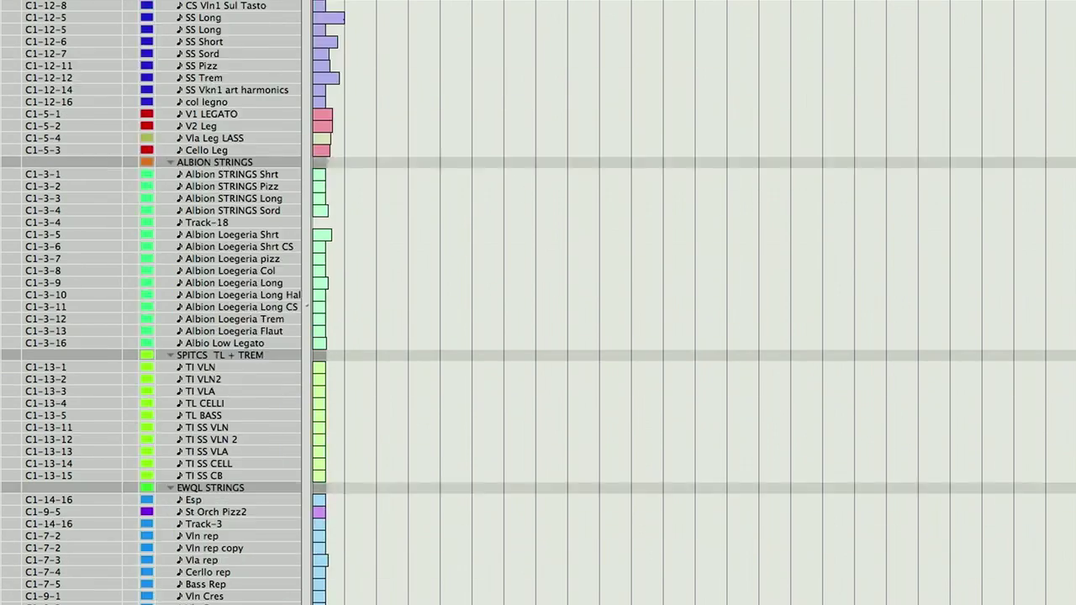
pyautogui.scroll(3, 538, 303)
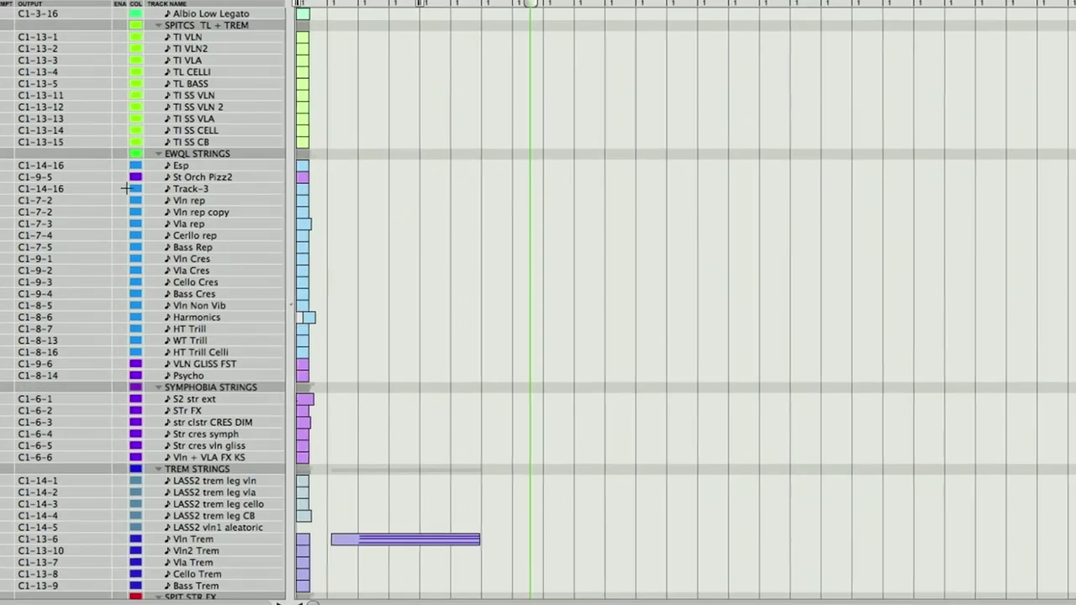